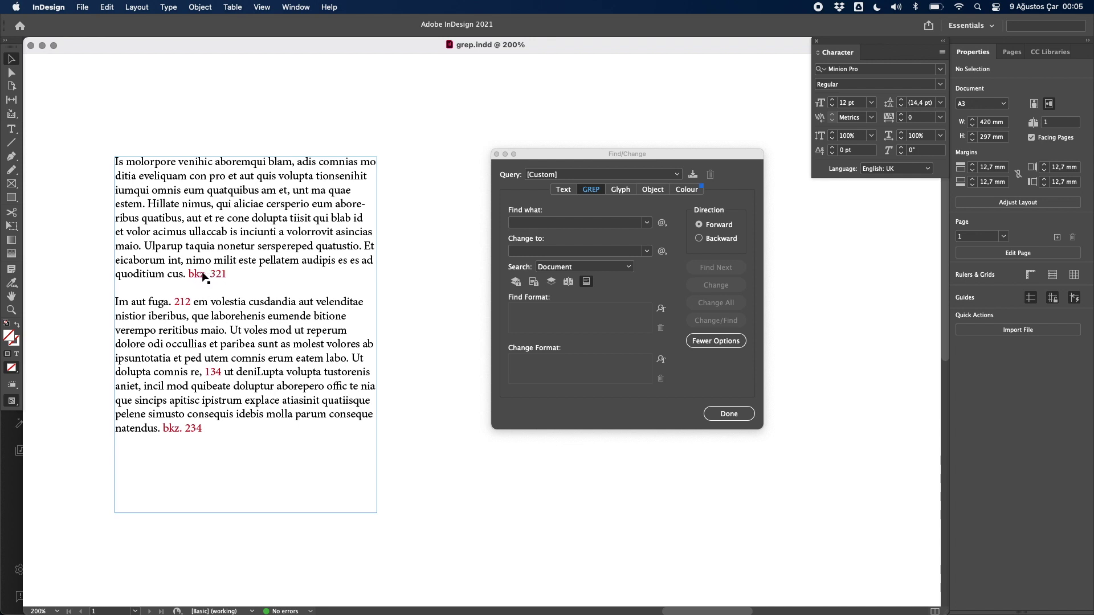
Nudge the GREP Find/Change dialog slightly up and to the right
drag(547, 158, 557, 150)
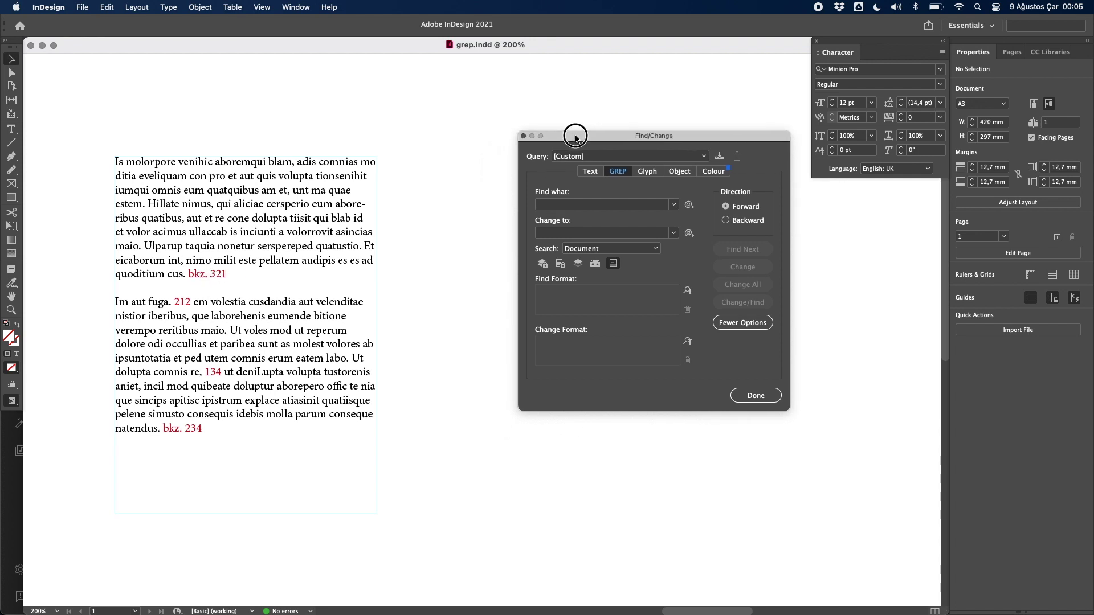
Enter the first part of the GREP pattern, \bbkz. \b, wrapping bkz. in word boundaries
click(601, 182)
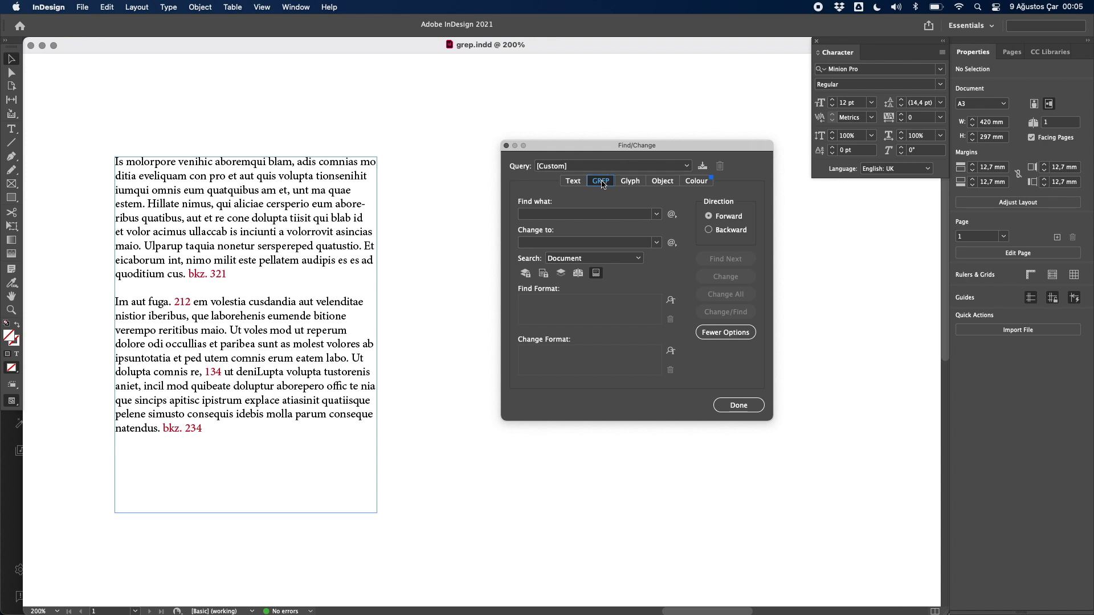
click(580, 214)
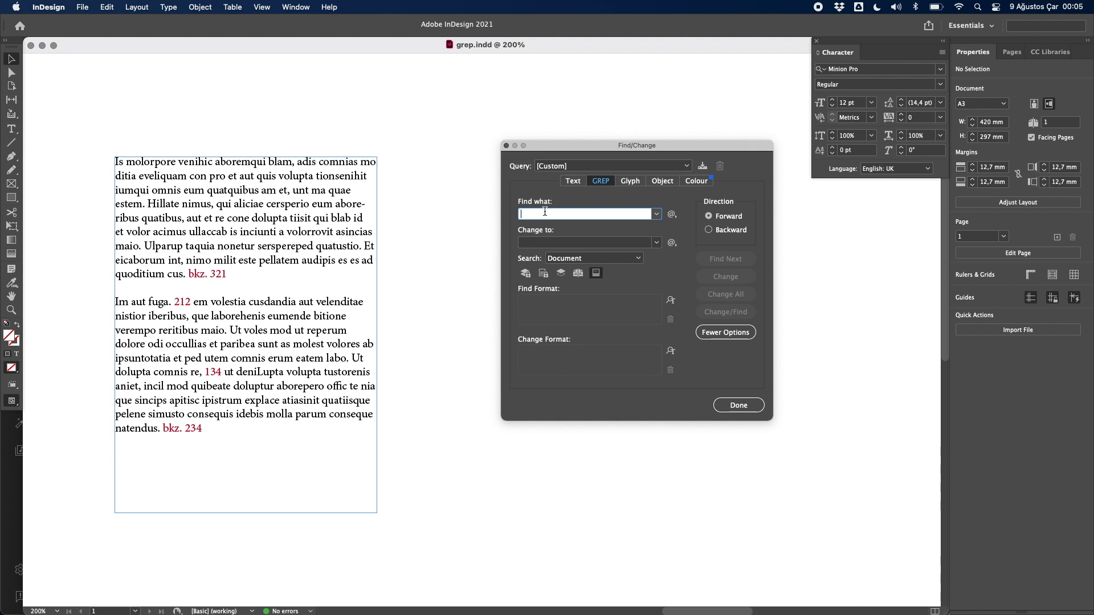
click(672, 214)
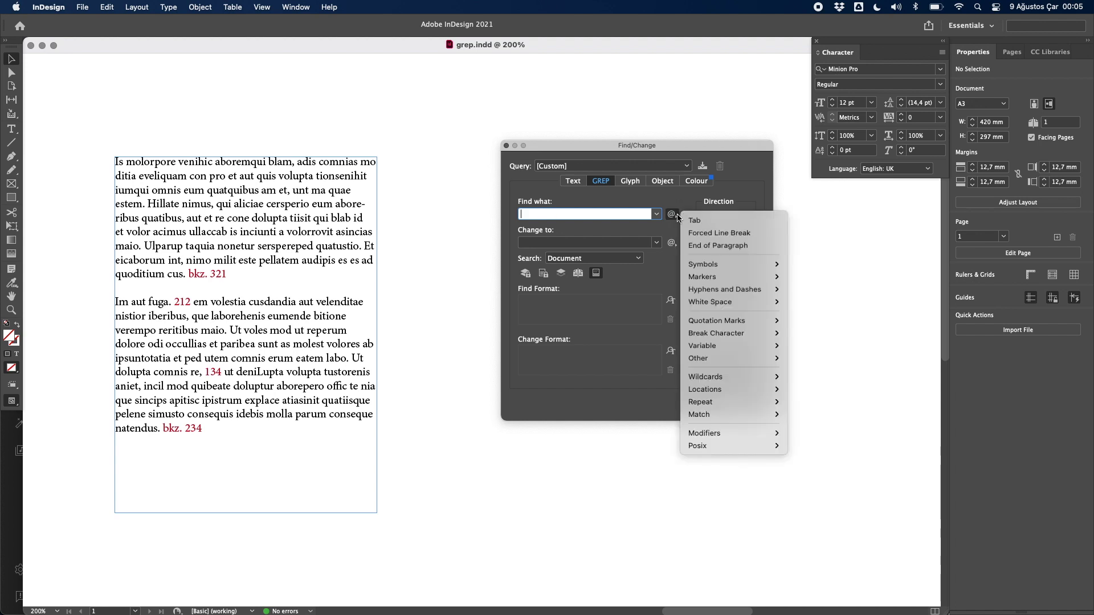
mouse_move(705, 389)
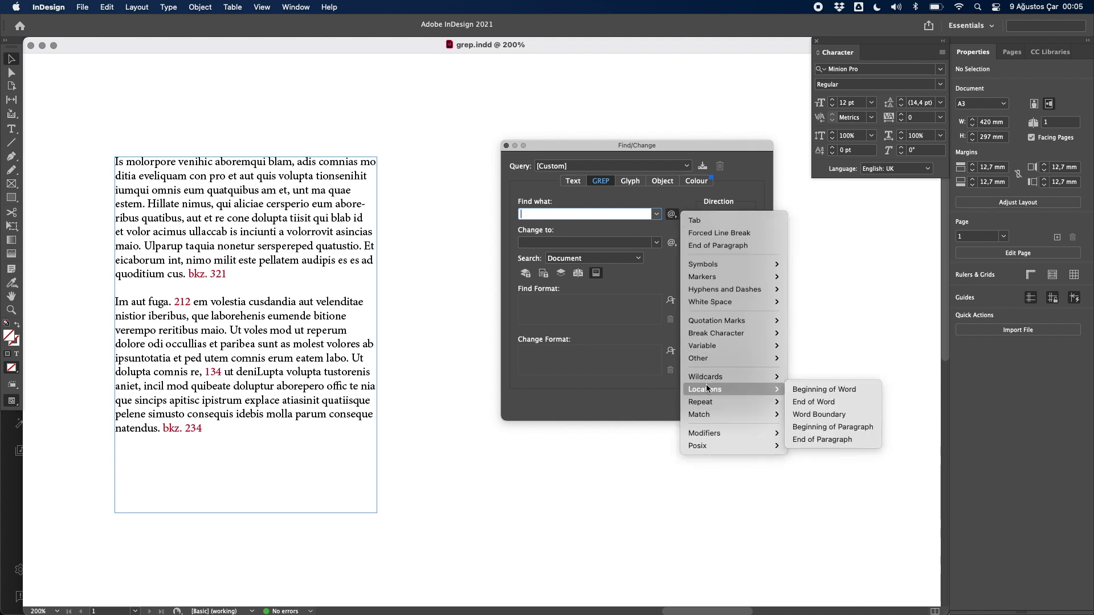
click(820, 416)
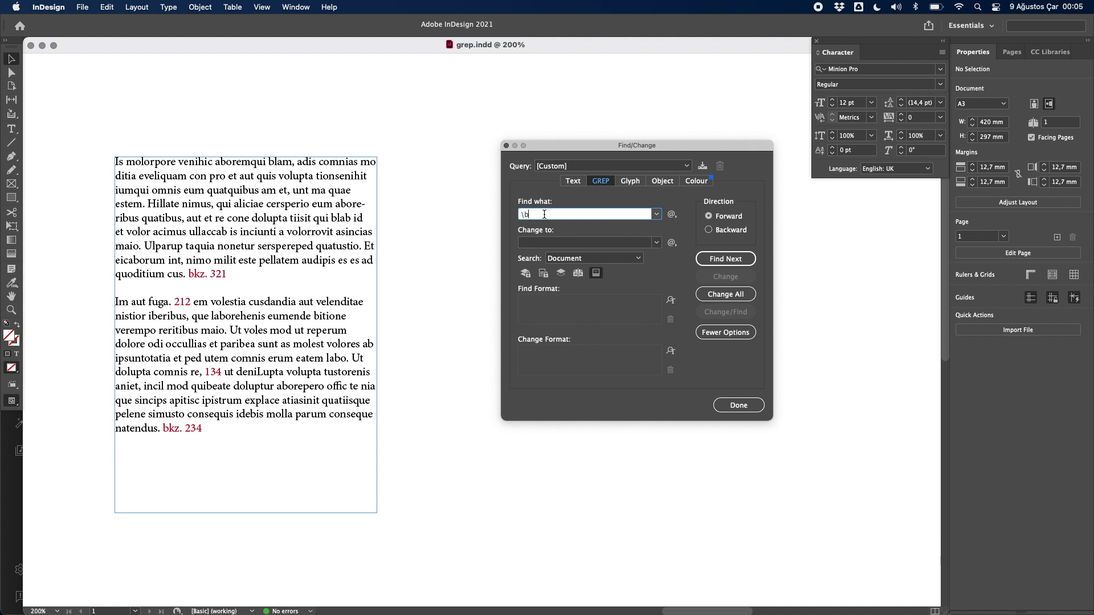
text(bkz.)
click(672, 215)
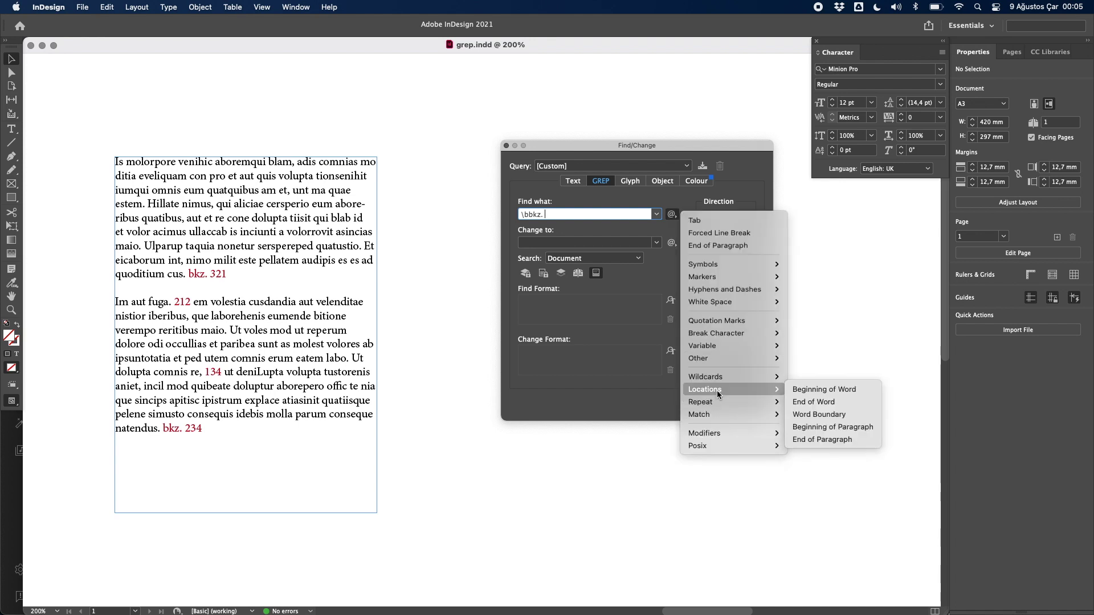
click(827, 413)
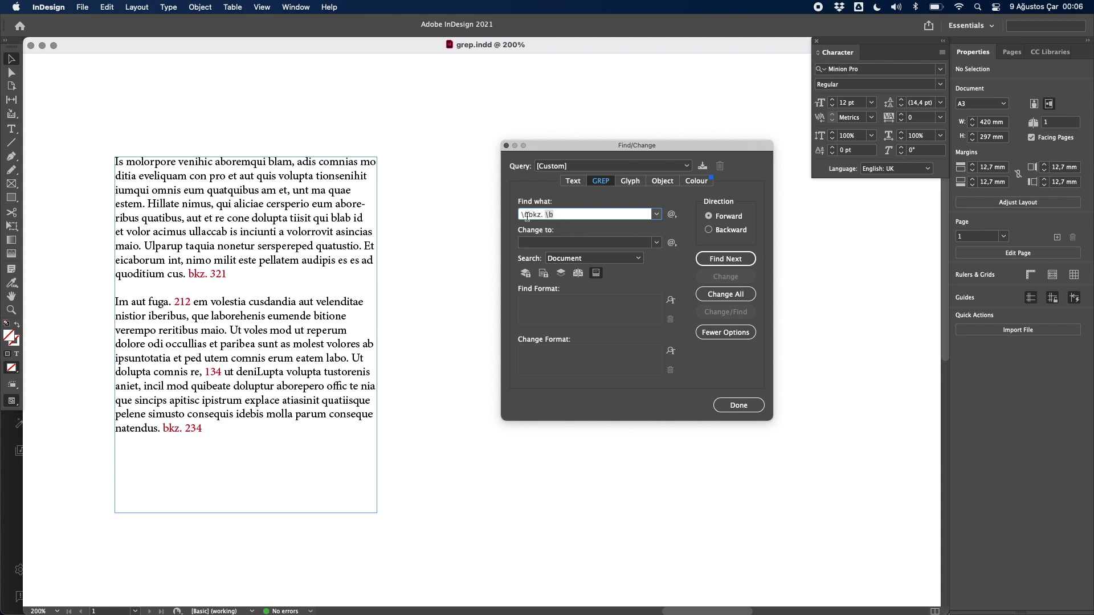
drag(519, 215, 529, 215)
click(545, 215)
key(BackSpace)
drag(525, 214, 545, 215)
click(556, 219)
Append three Any Digit wildcards, leave Change to empty, and find the first match, bkz. 321
click(672, 215)
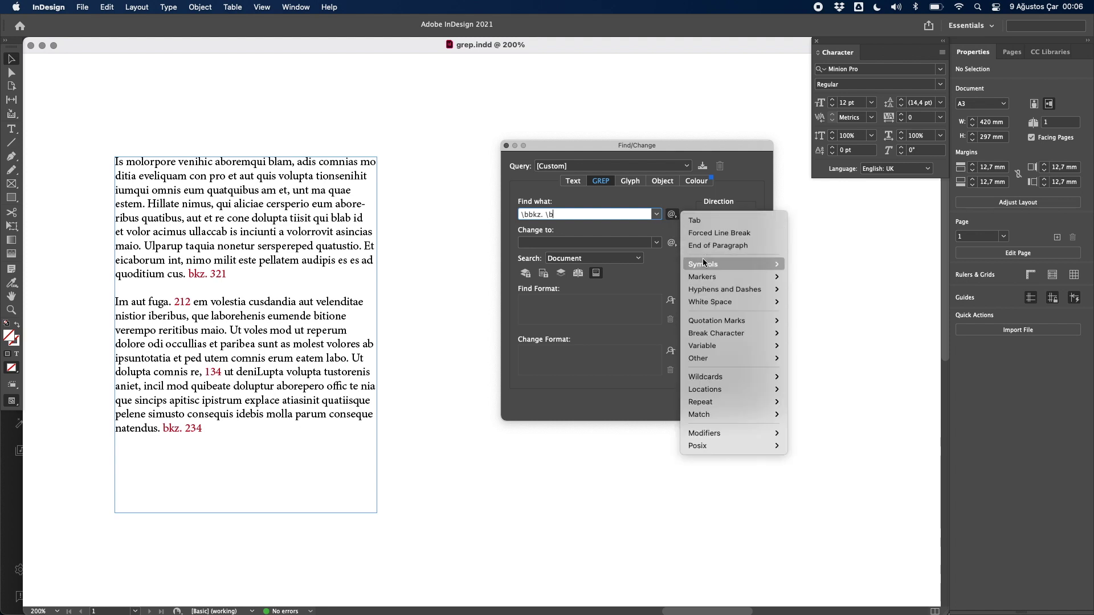
mouse_move(704, 377)
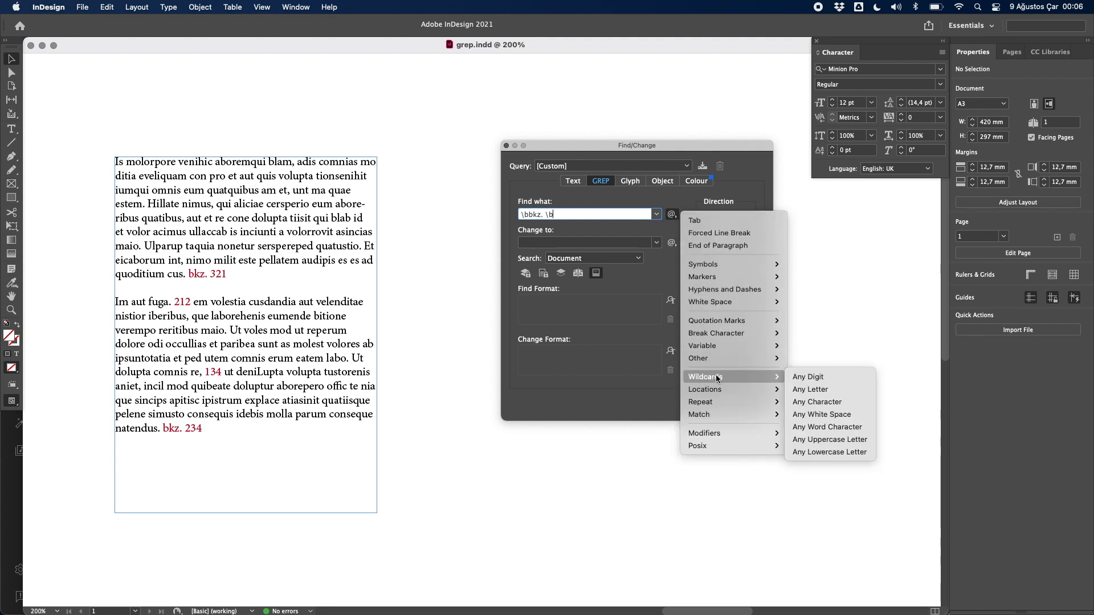
click(827, 377)
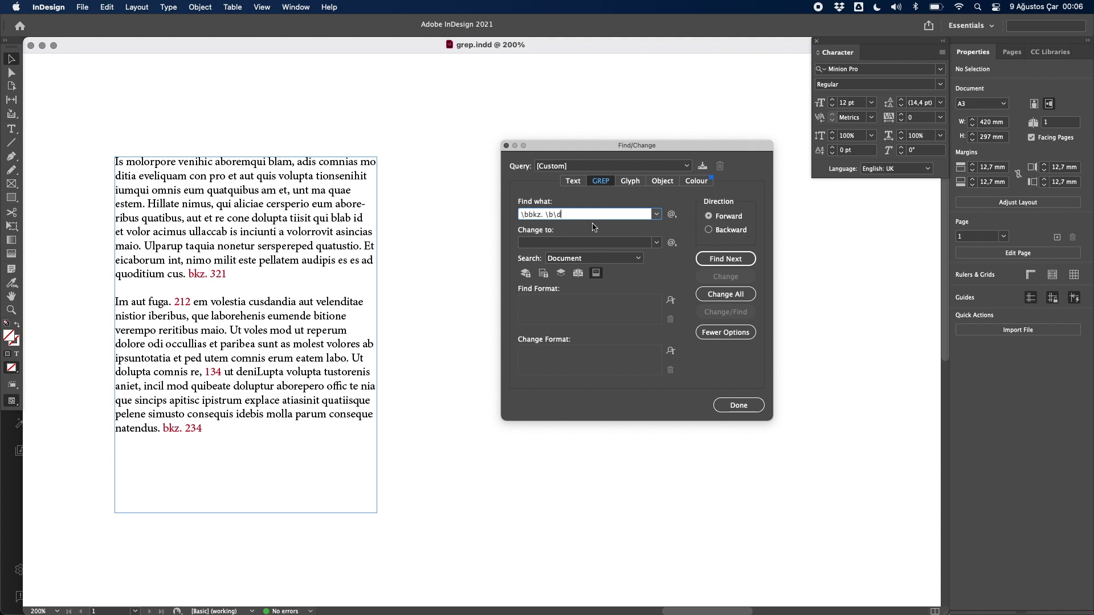
click(672, 215)
mouse_move(706, 377)
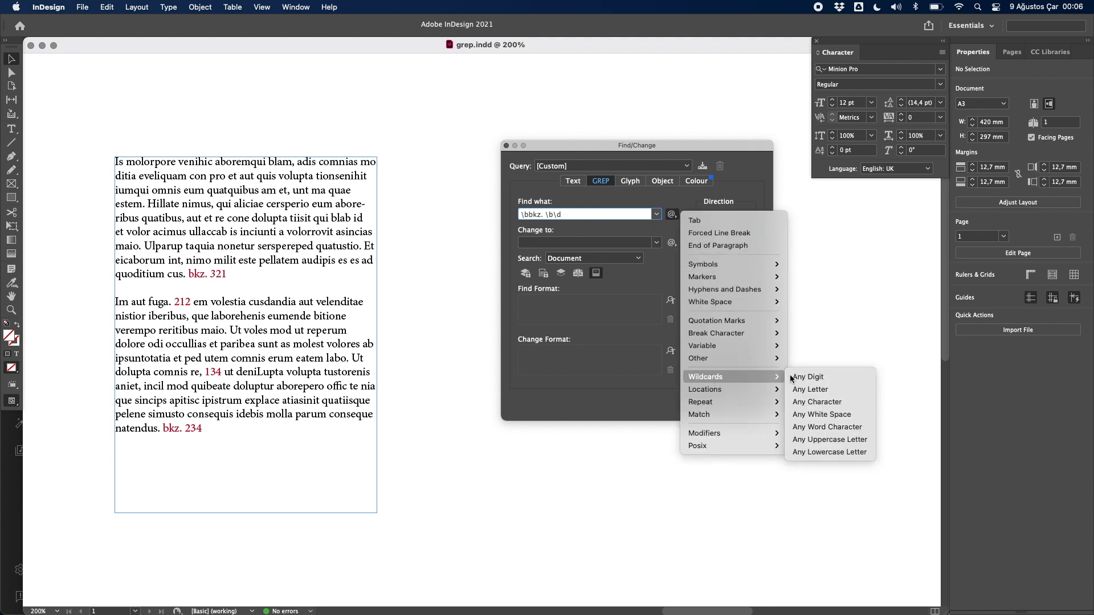
click(801, 377)
click(672, 215)
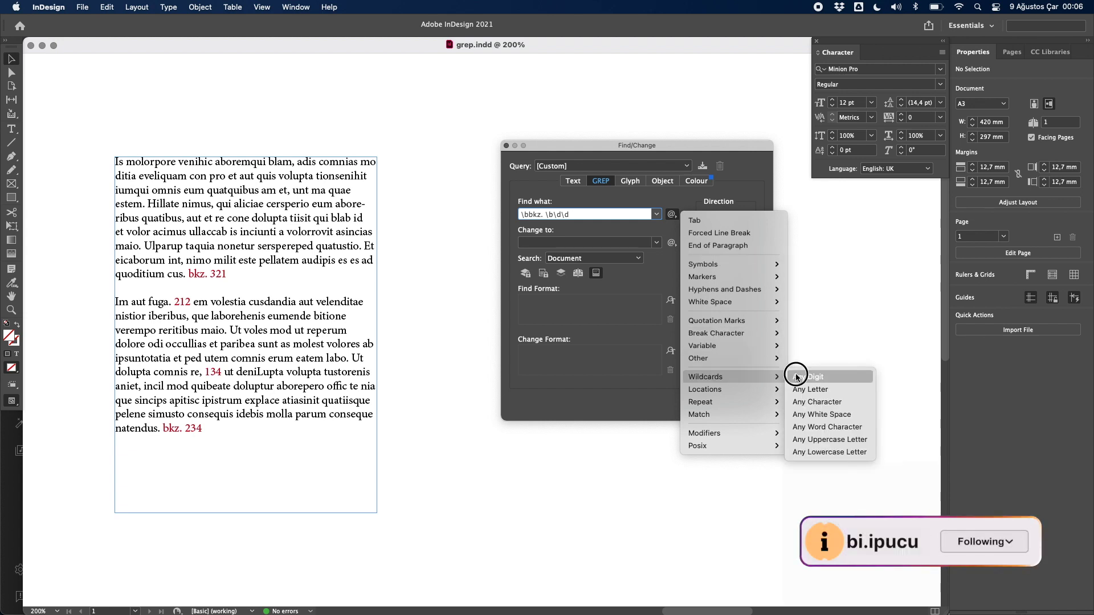
click(795, 369)
click(580, 215)
drag(580, 215, 552, 215)
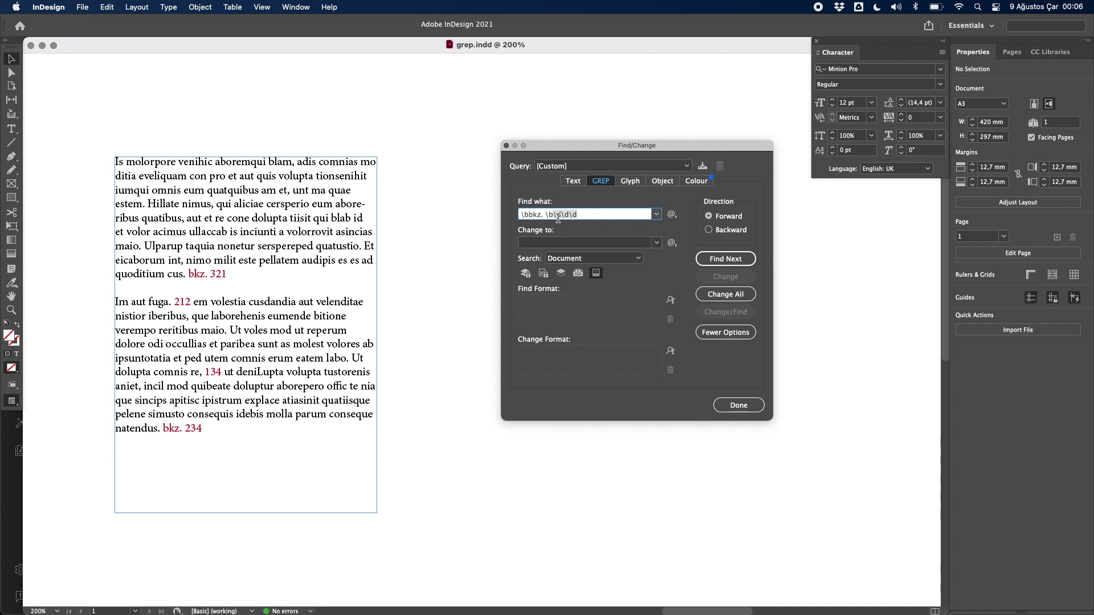
text(d)
drag(521, 215, 545, 215)
drag(579, 214, 556, 214)
click(547, 244)
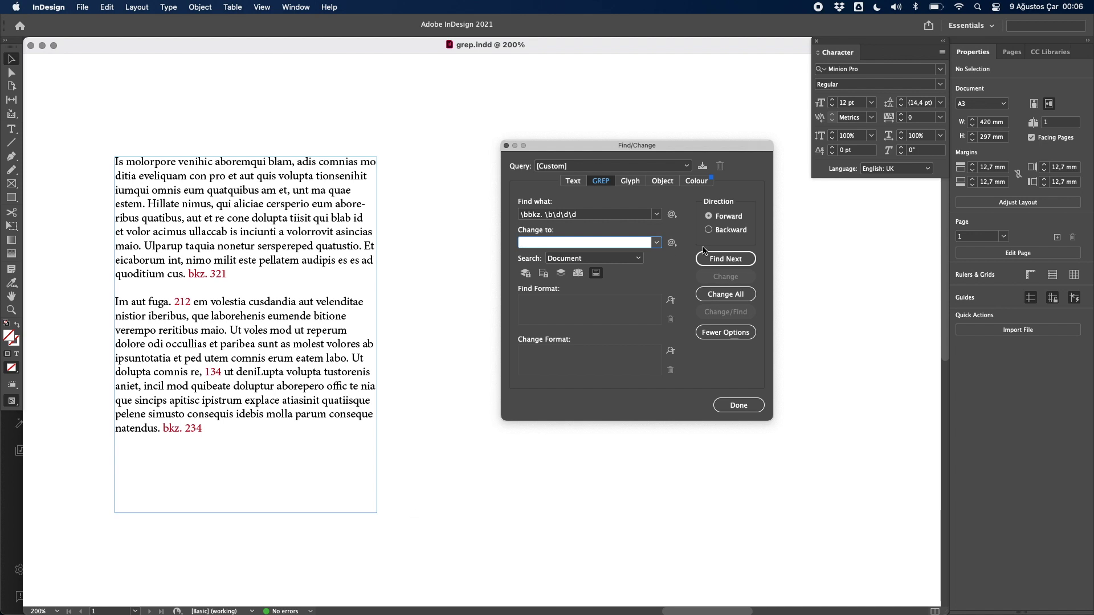
click(723, 260)
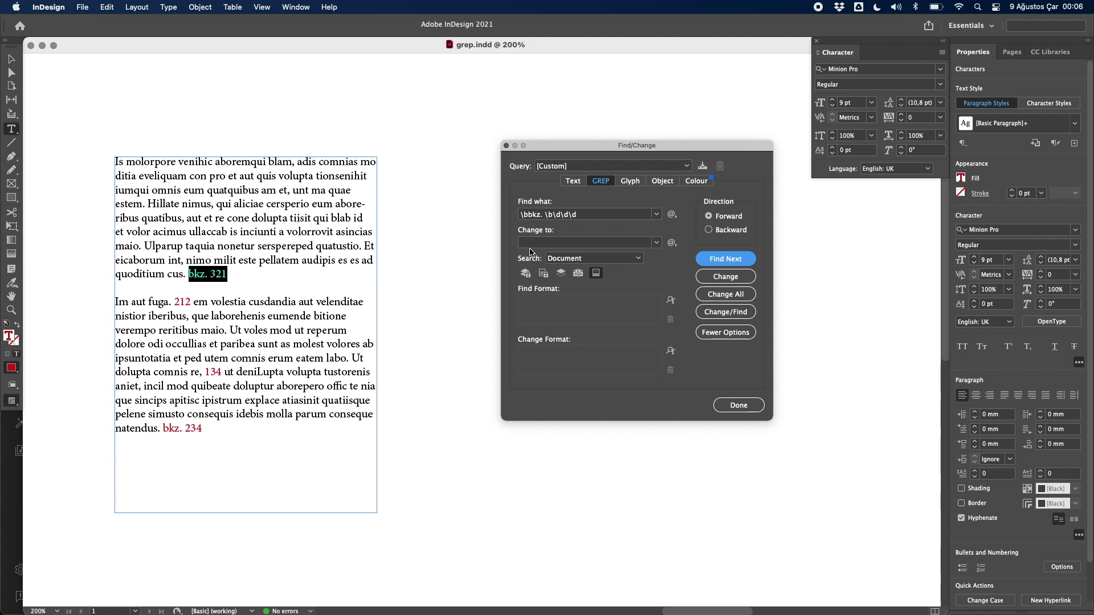
Delete every bkz. reference and its number with Change All, then undo the removal
click(720, 294)
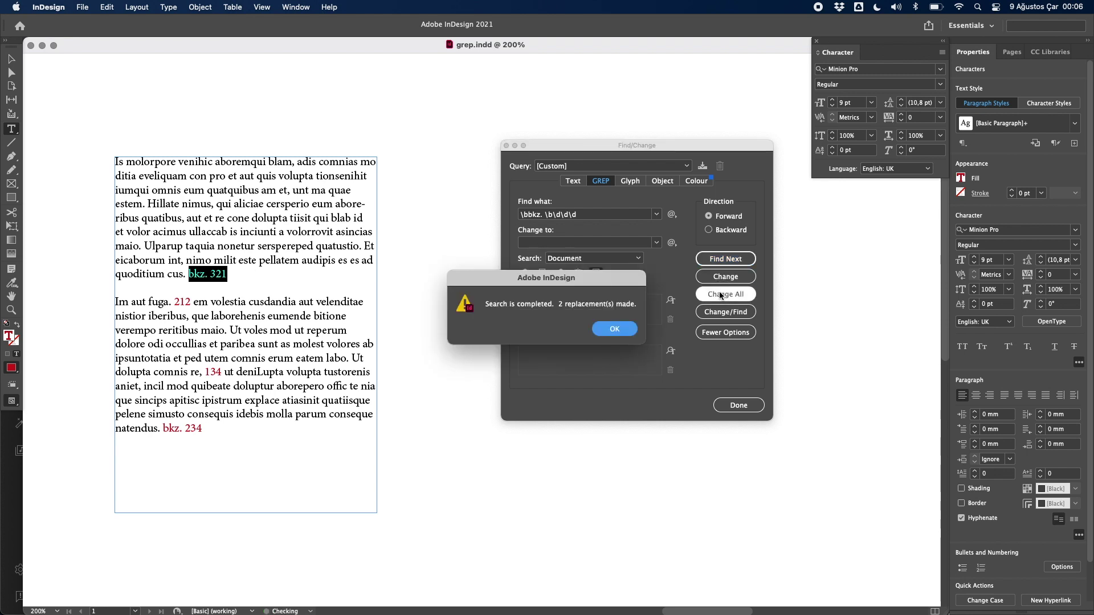
click(617, 334)
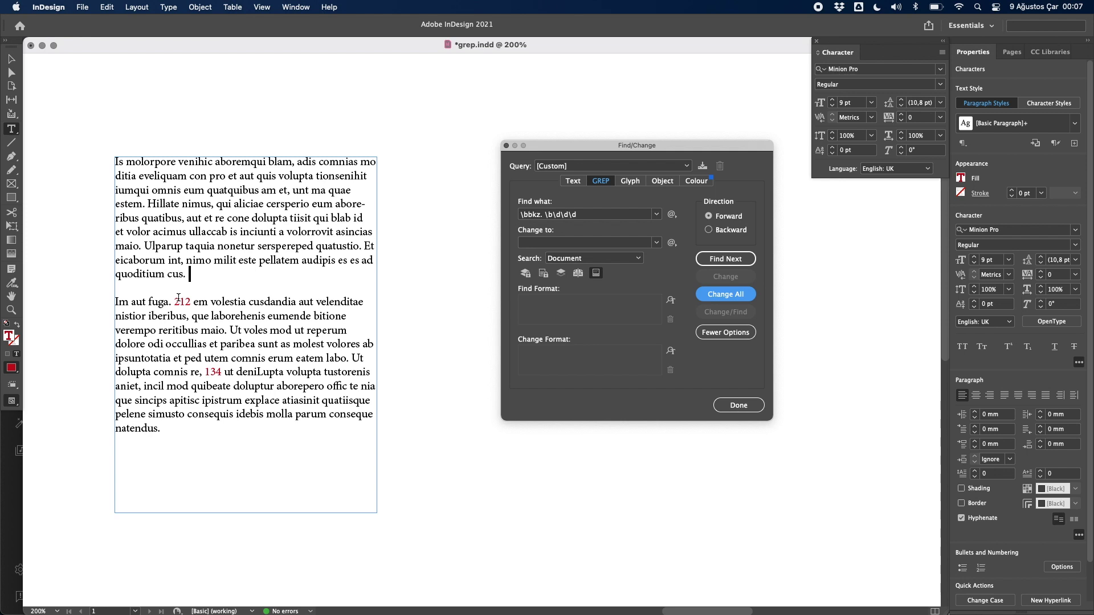
key(super+z)
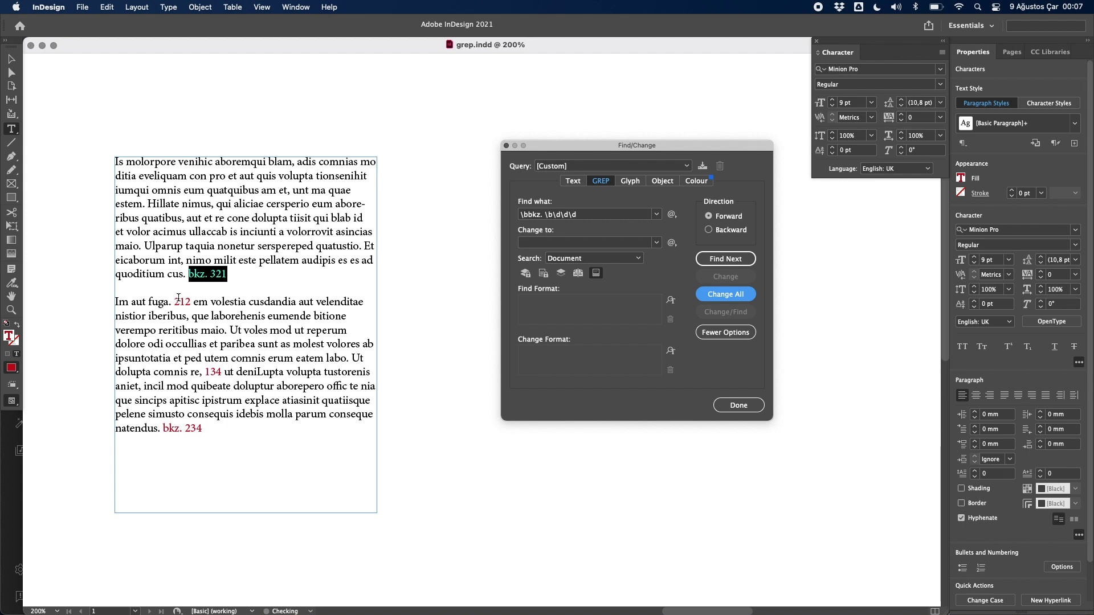
Replace all matches with just 'bkz.', keeping the word but dropping the three-digit numbers
click(534, 244)
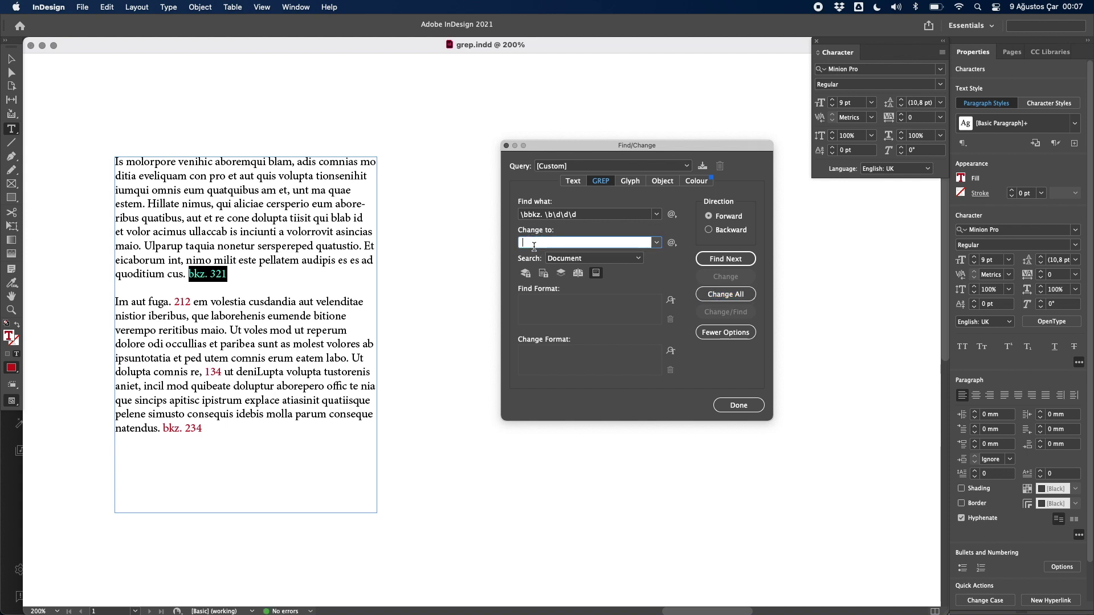
text(bkz.)
key(Left)
click(727, 293)
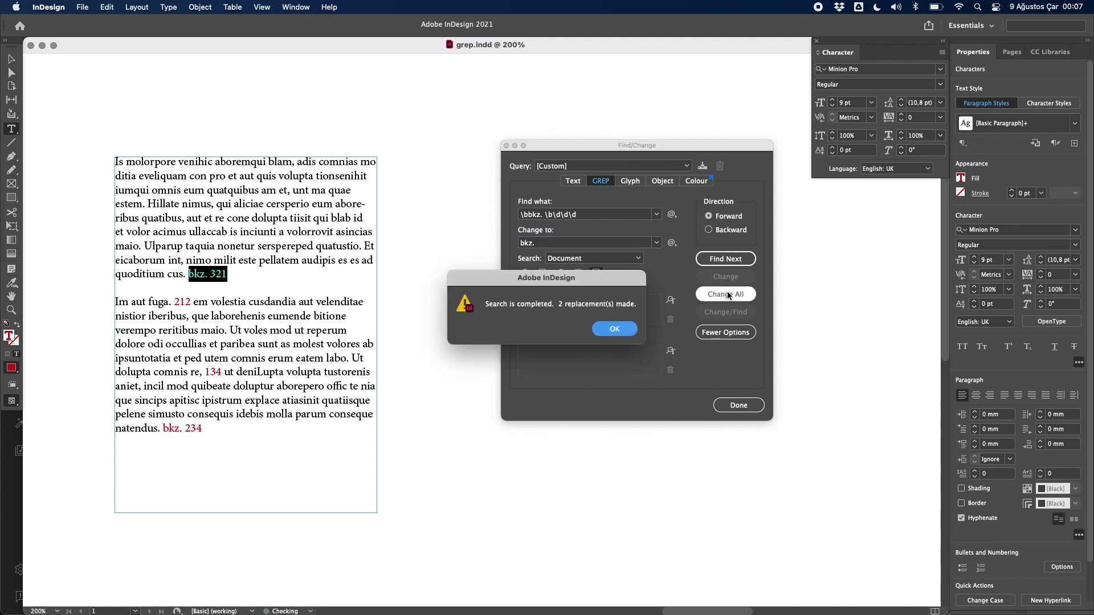
click(604, 329)
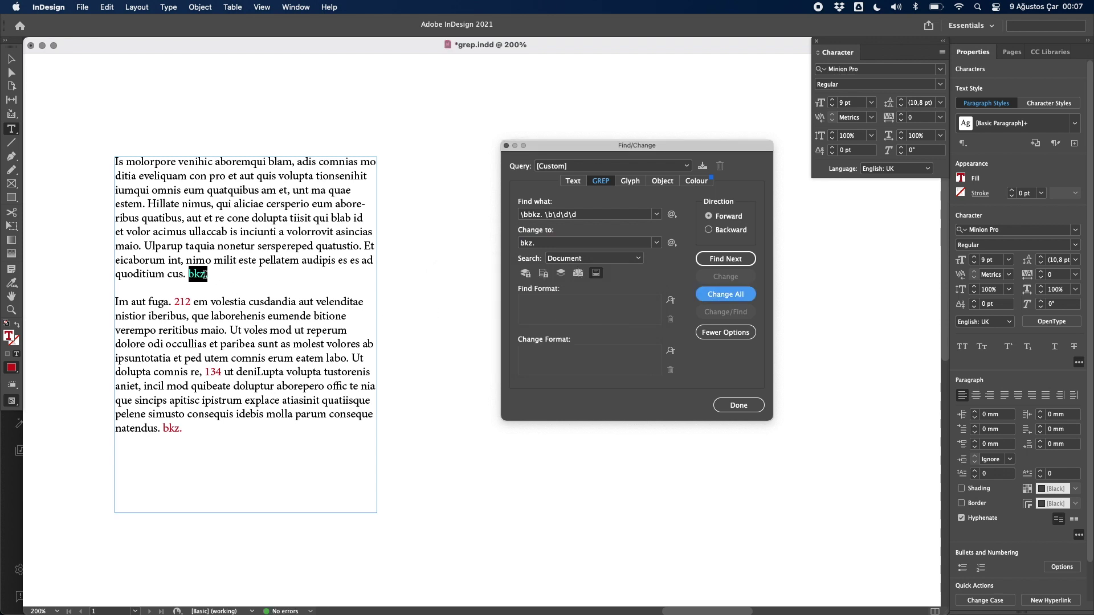
click(673, 215)
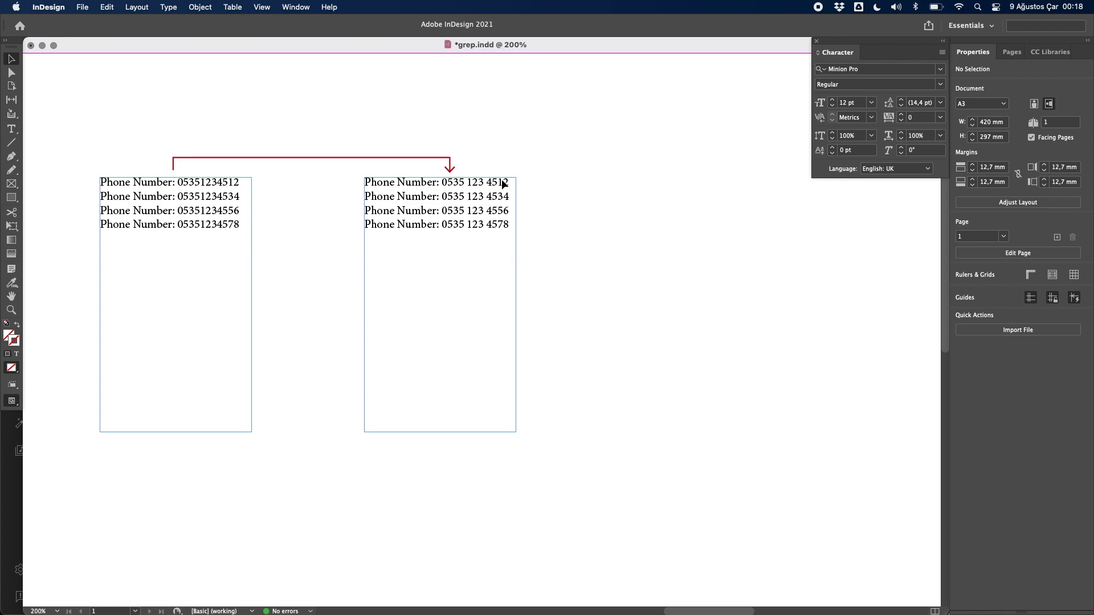
Delete the arrow and spaced phone list, then reopen GREP Find/Change with Cmd+F
drag(361, 140, 542, 285)
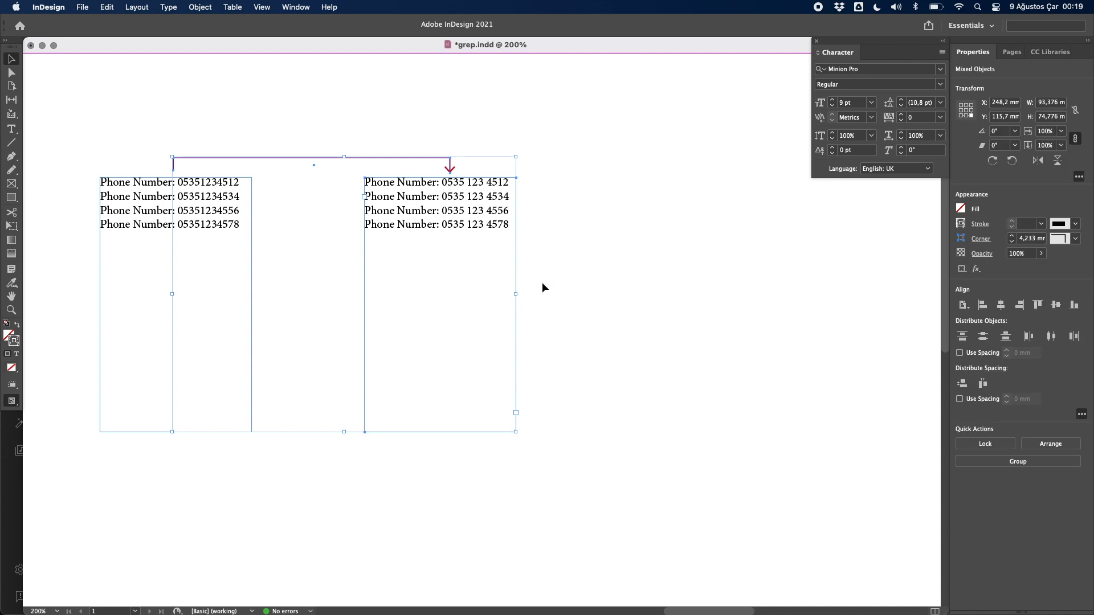
key(Delete)
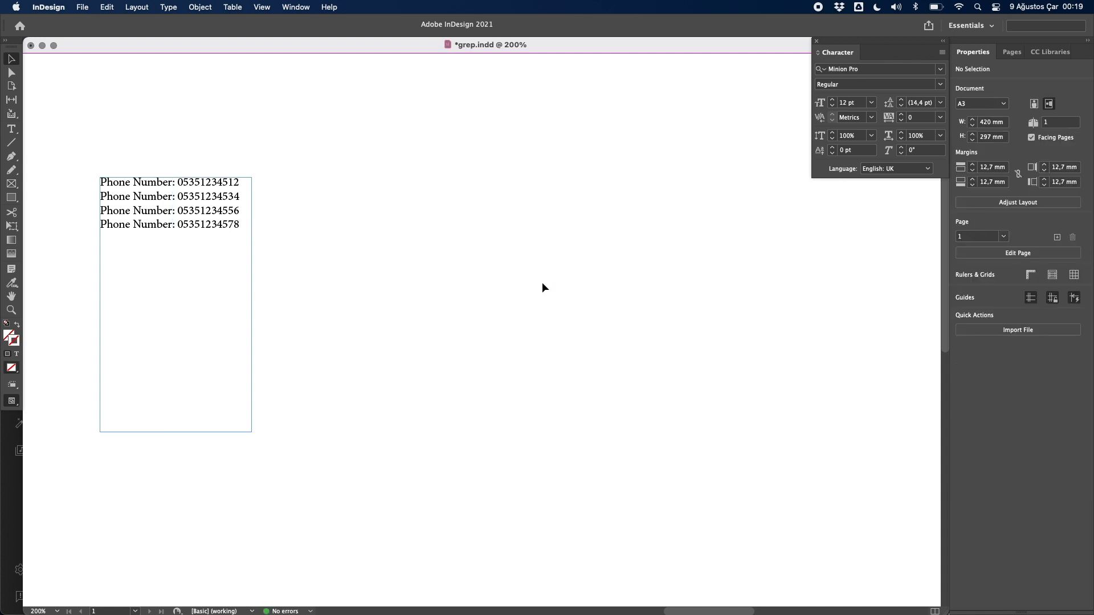
key(super+f)
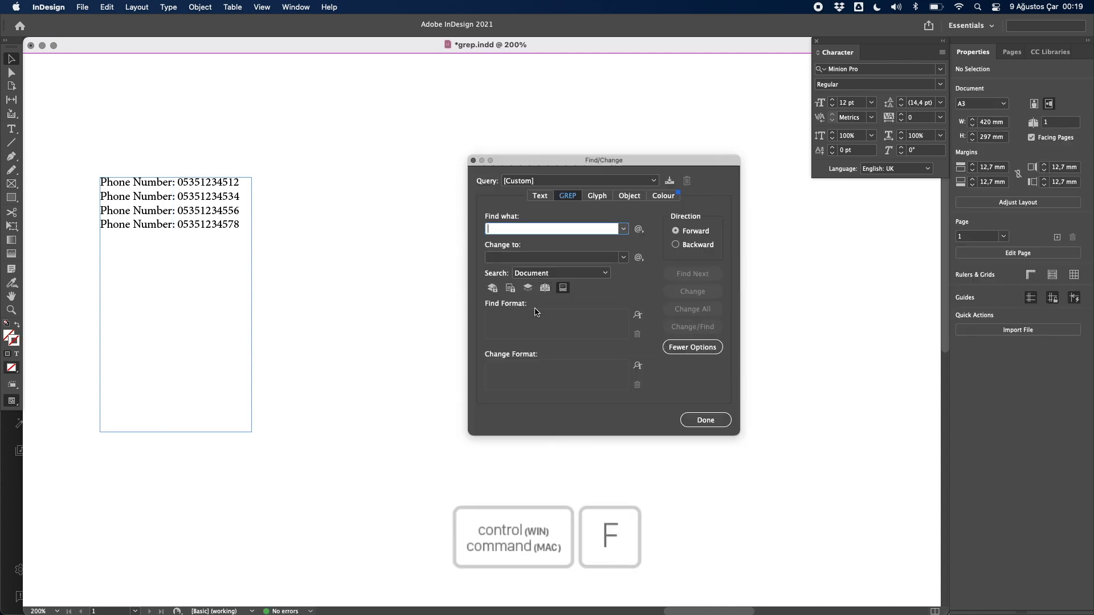
click(568, 196)
Enter the GREP pattern (\d{4})(\d{3})(\d{4}) to capture each phone number's digit groups
drag(584, 160, 467, 159)
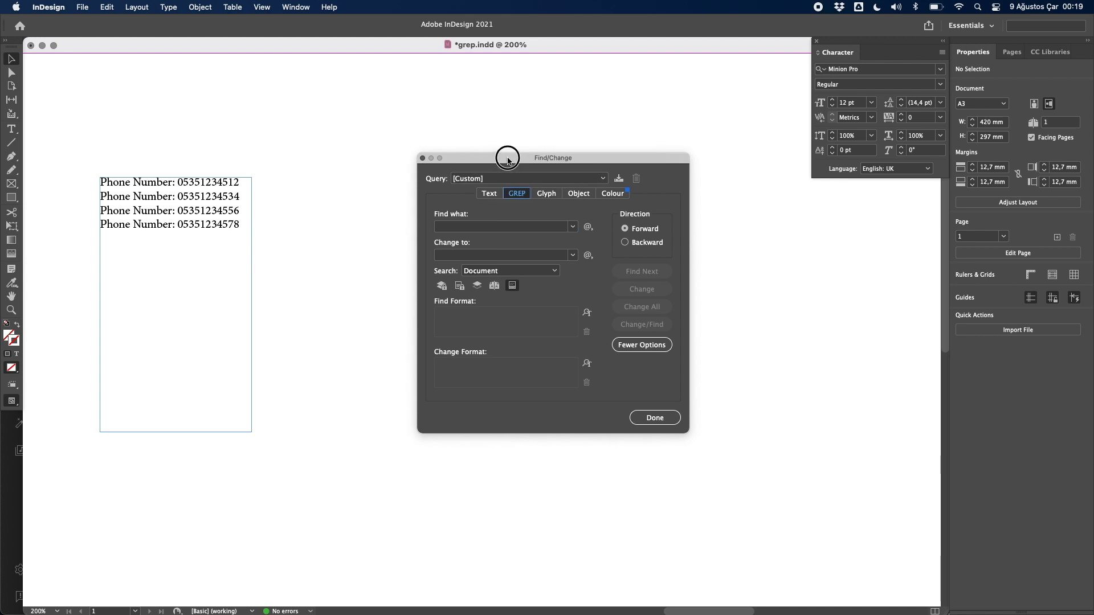
click(521, 229)
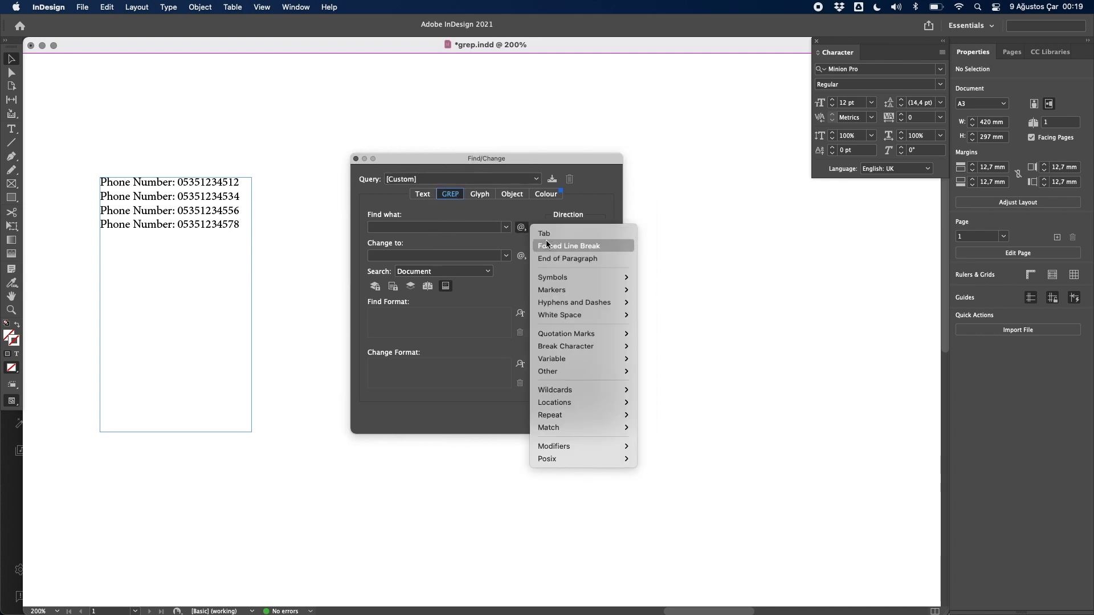
mouse_move(564, 390)
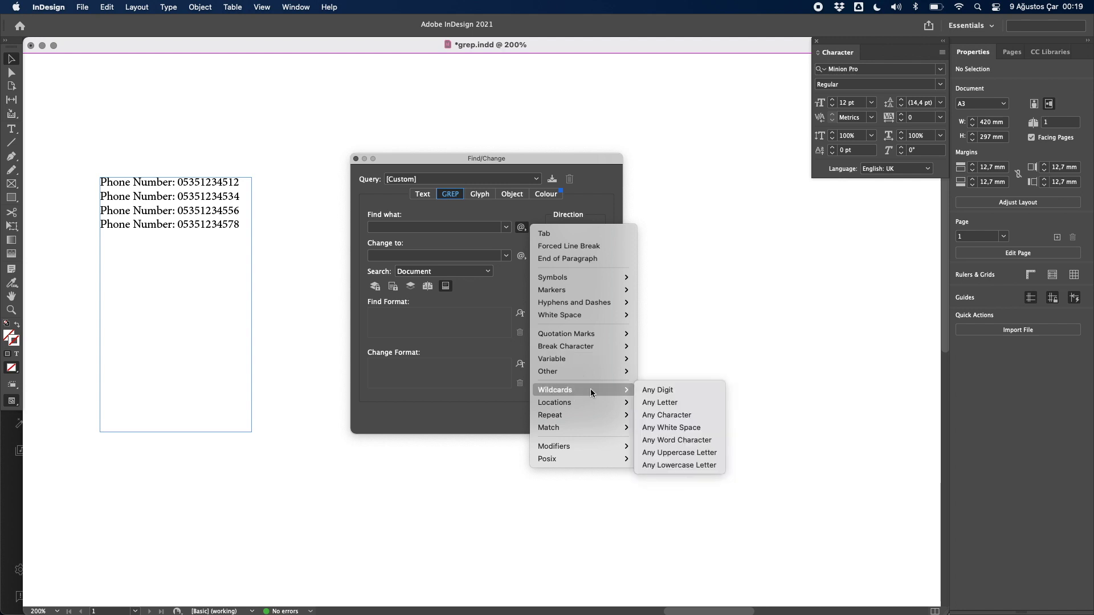
click(671, 391)
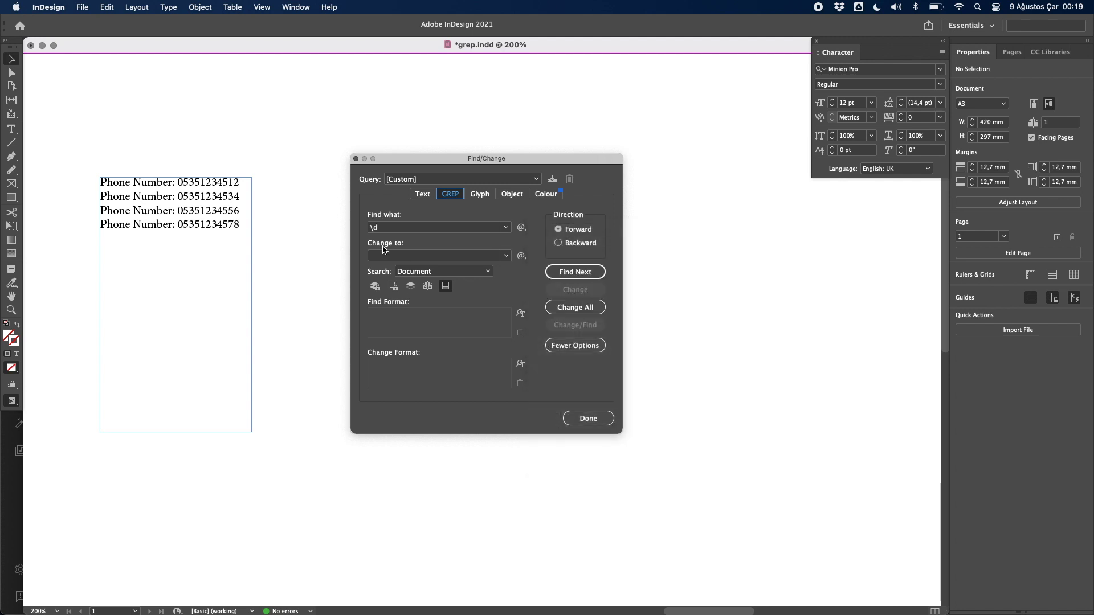
click(394, 227)
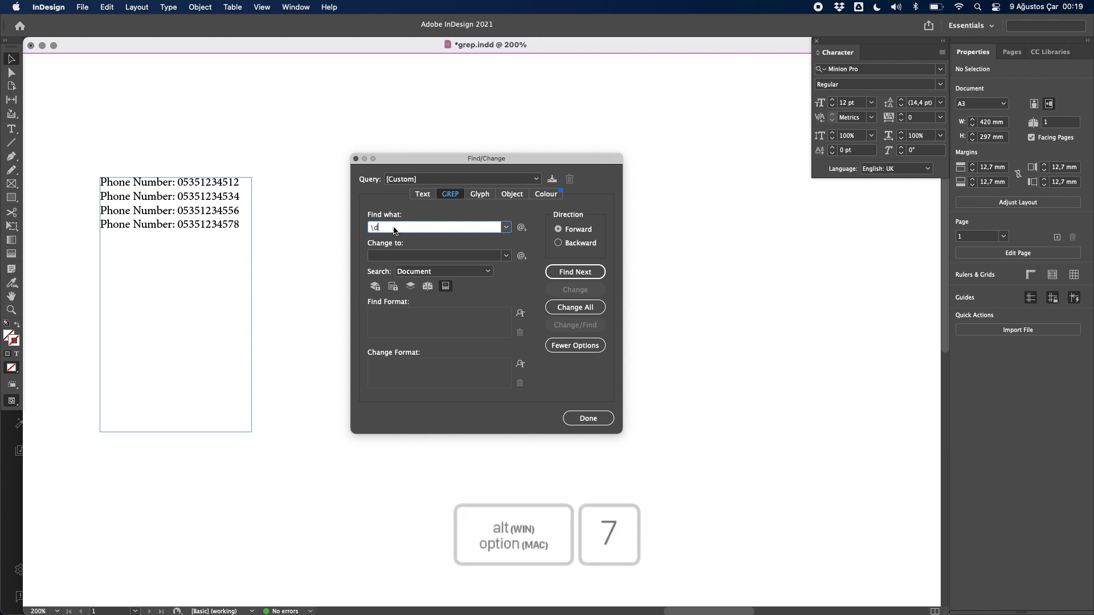
text({4)
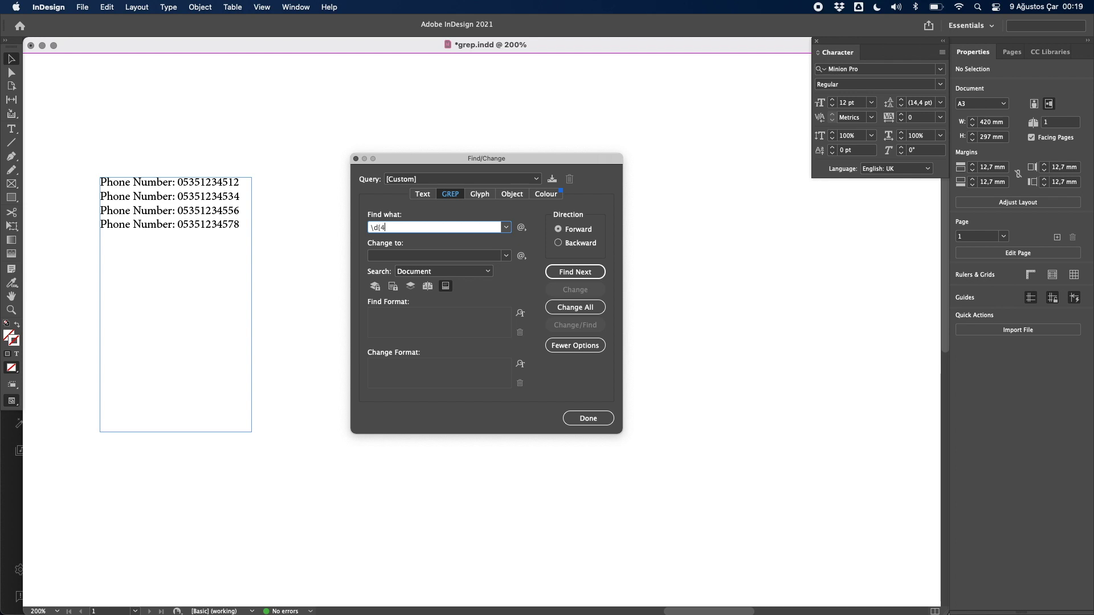
text(})
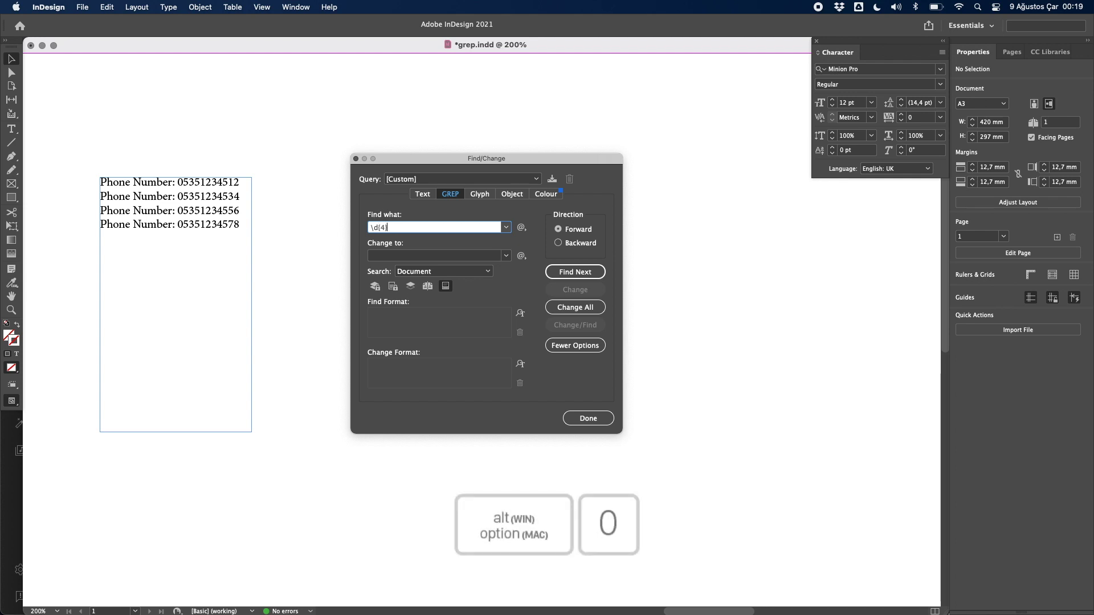
key(super+Left)
text(()
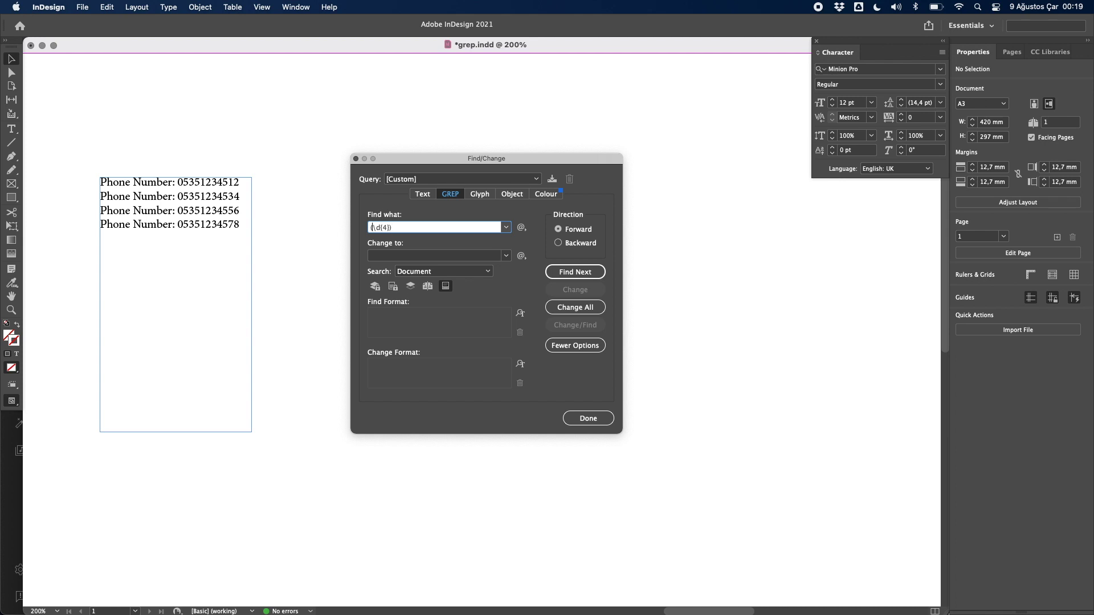
drag(394, 228, 368, 228)
click(417, 227)
text((\d{4}))
text((\d{3})(\d{4)
key(Tab)
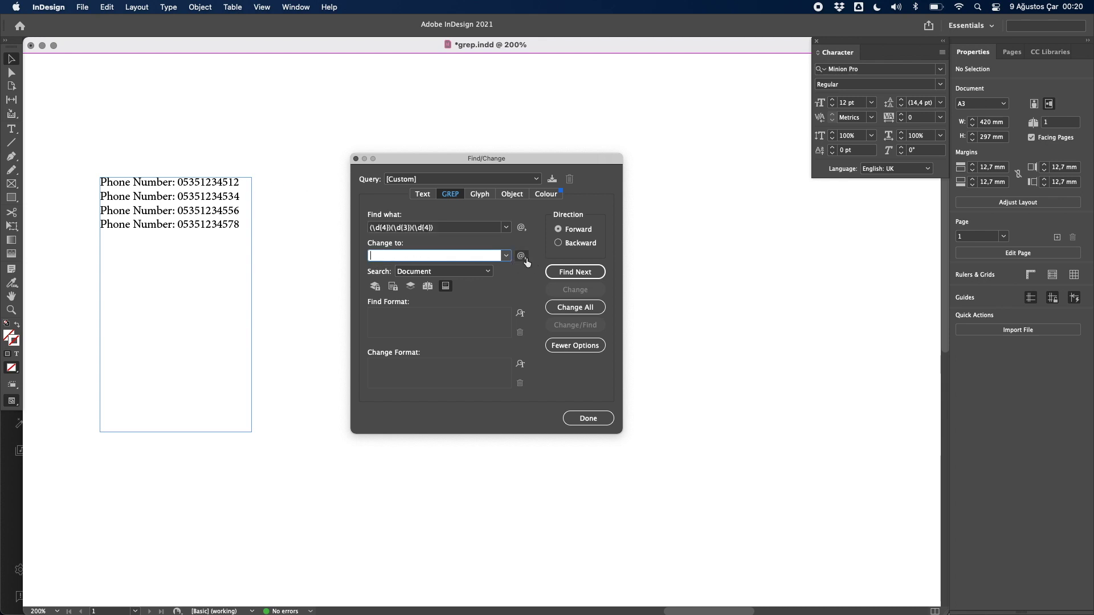
Set the Change to field to $1 $2 $3 using the Found group references
click(521, 256)
mouse_move(564, 400)
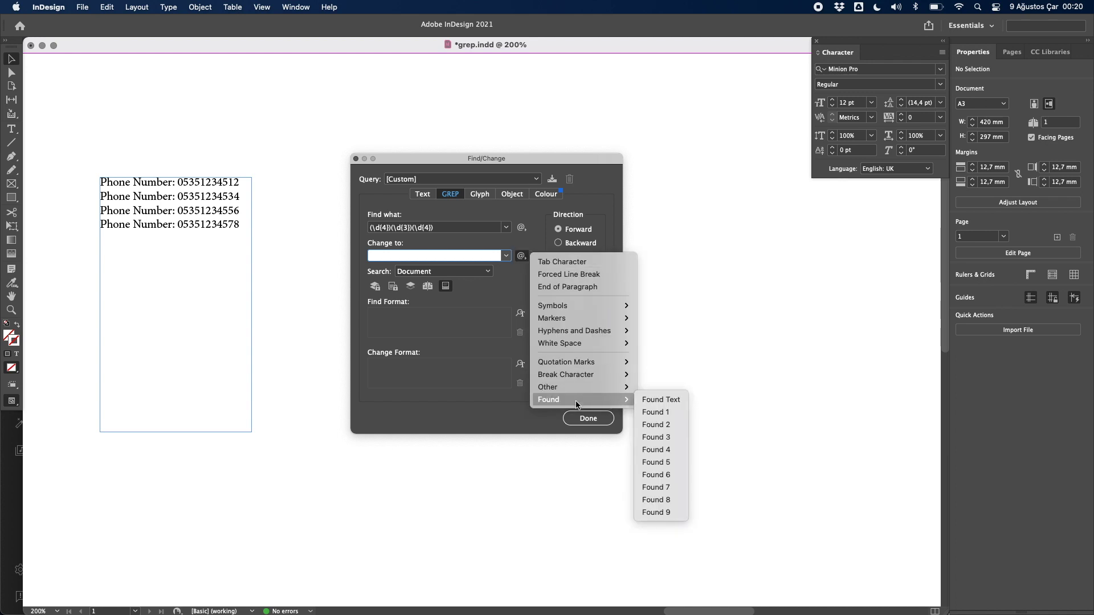
click(661, 412)
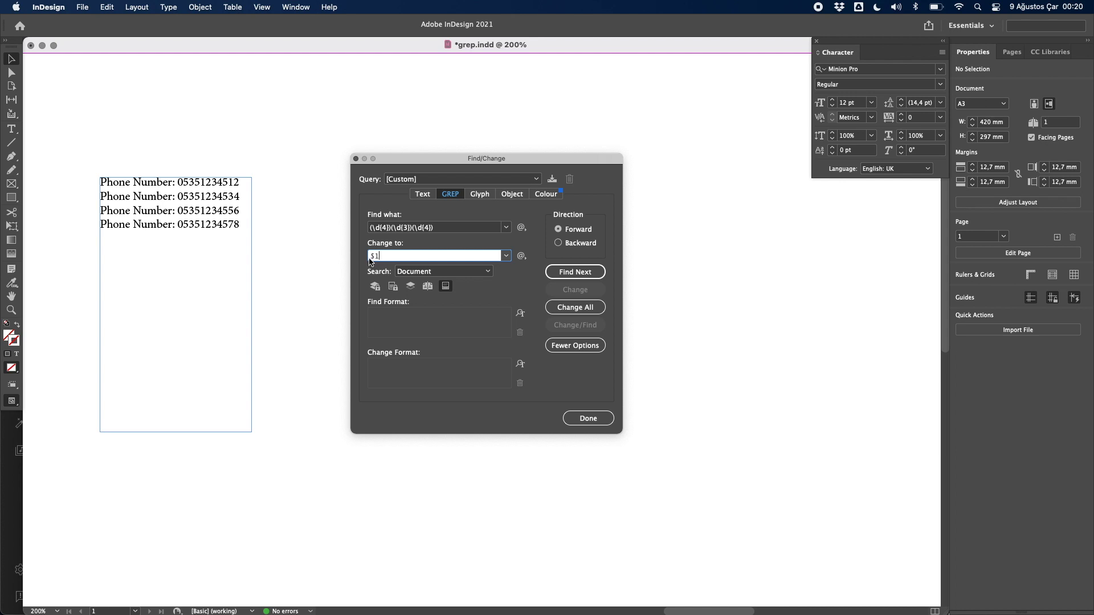
drag(379, 256, 369, 255)
drag(393, 229, 355, 246)
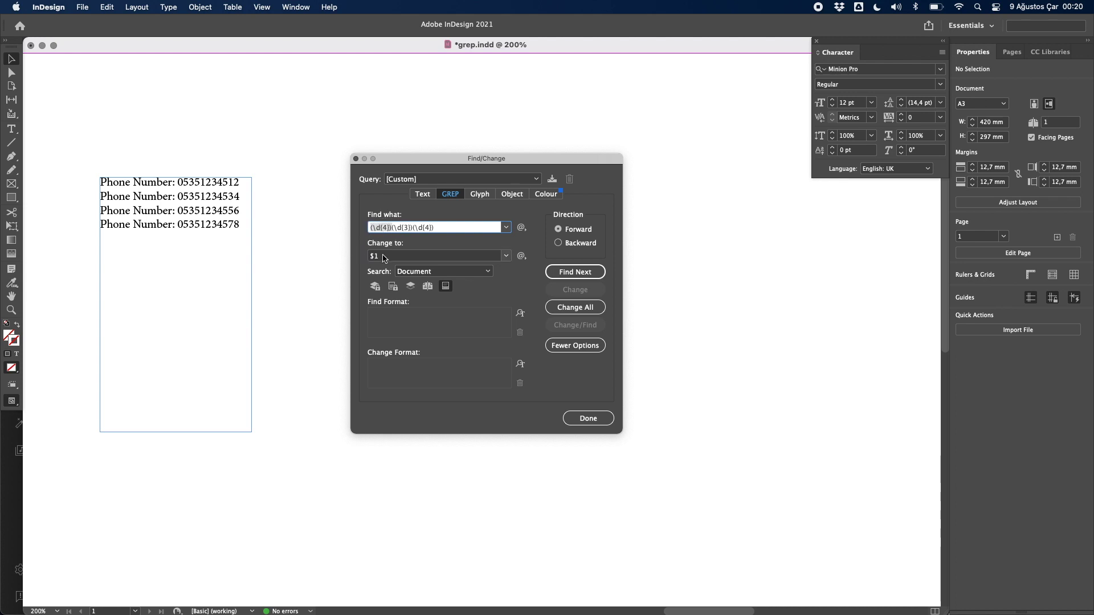
click(382, 255)
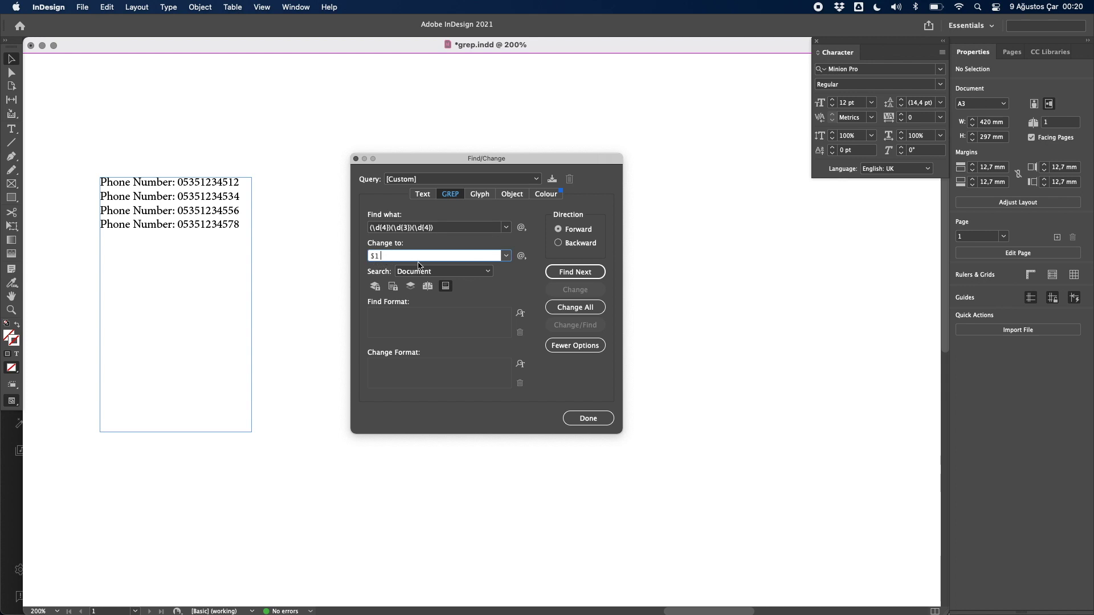
click(520, 256)
mouse_move(556, 398)
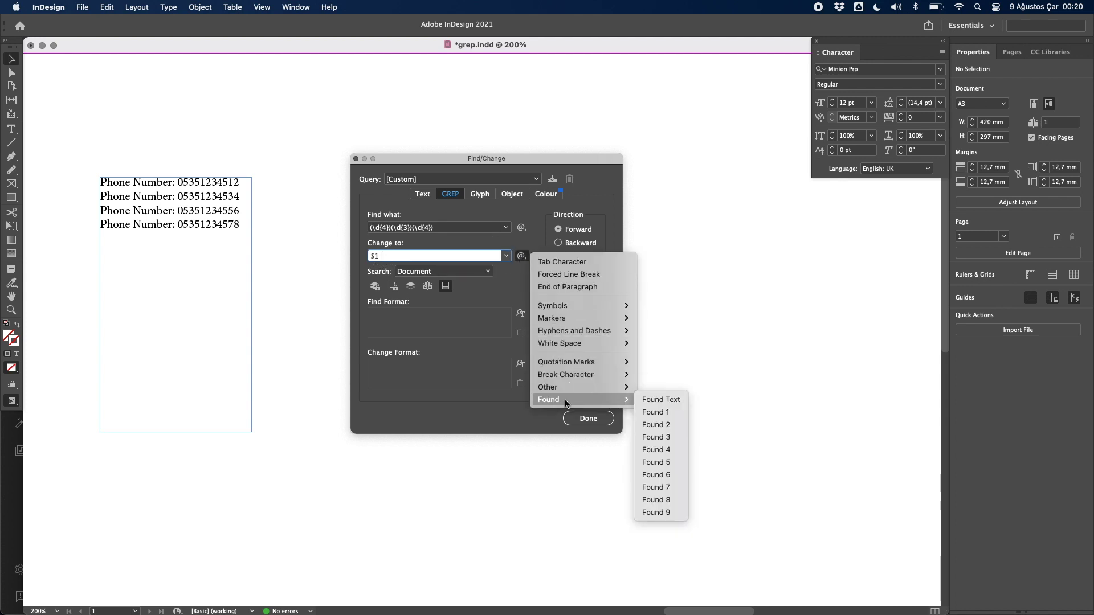
click(655, 425)
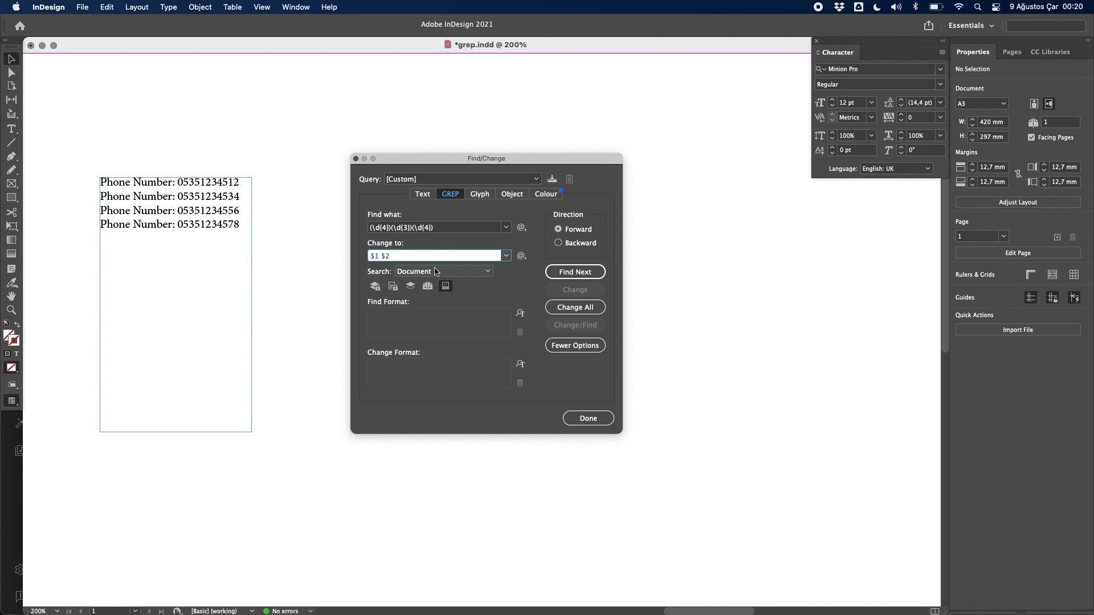
click(520, 256)
mouse_move(564, 399)
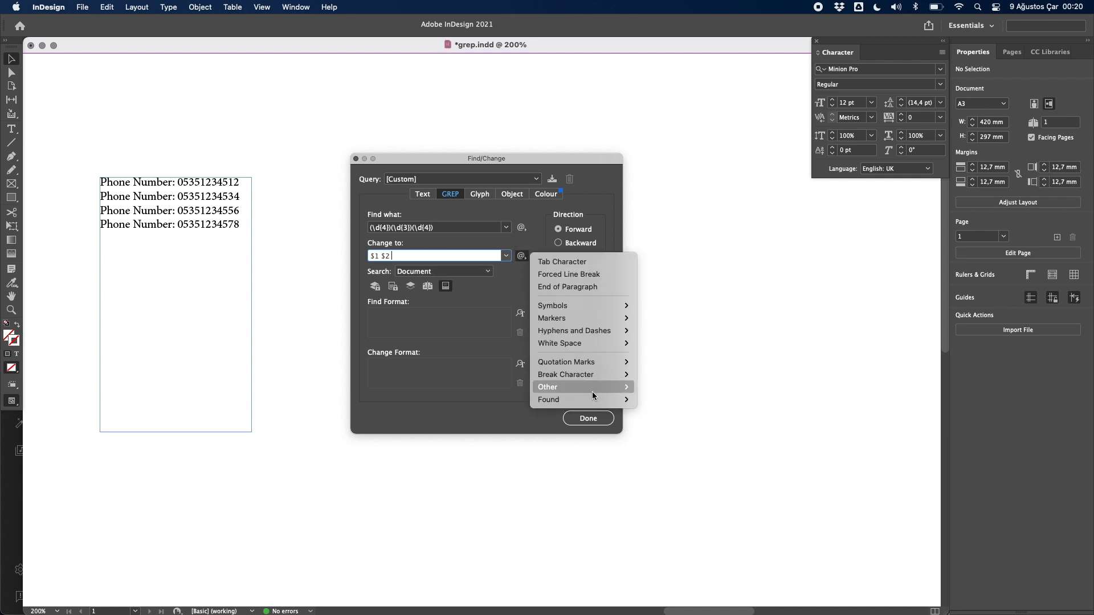
click(678, 437)
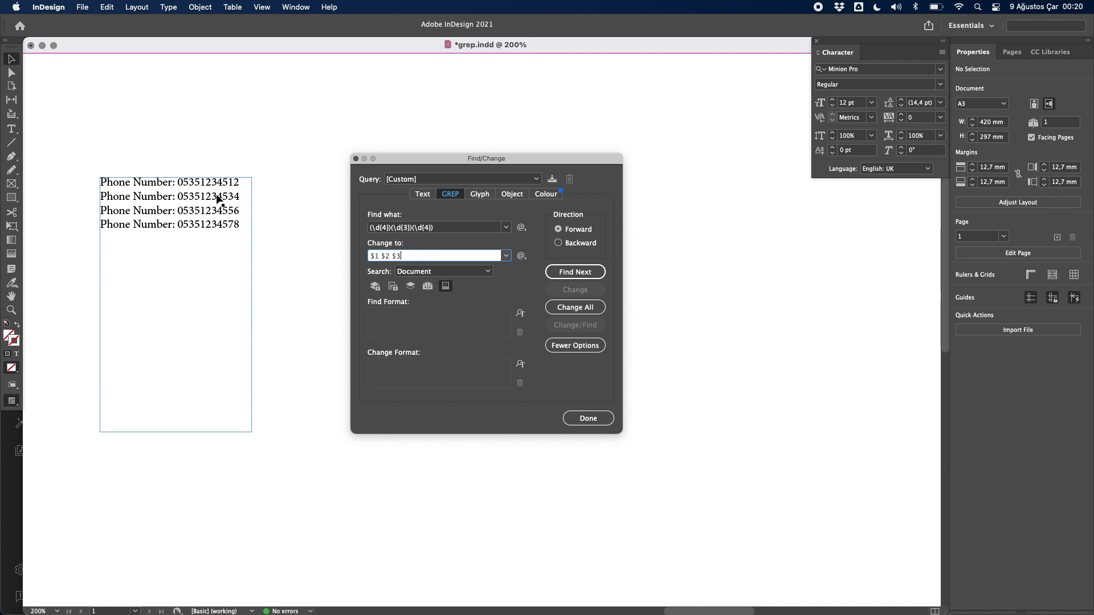
Find the first phone number and reformat all four with Change All
click(577, 273)
click(586, 308)
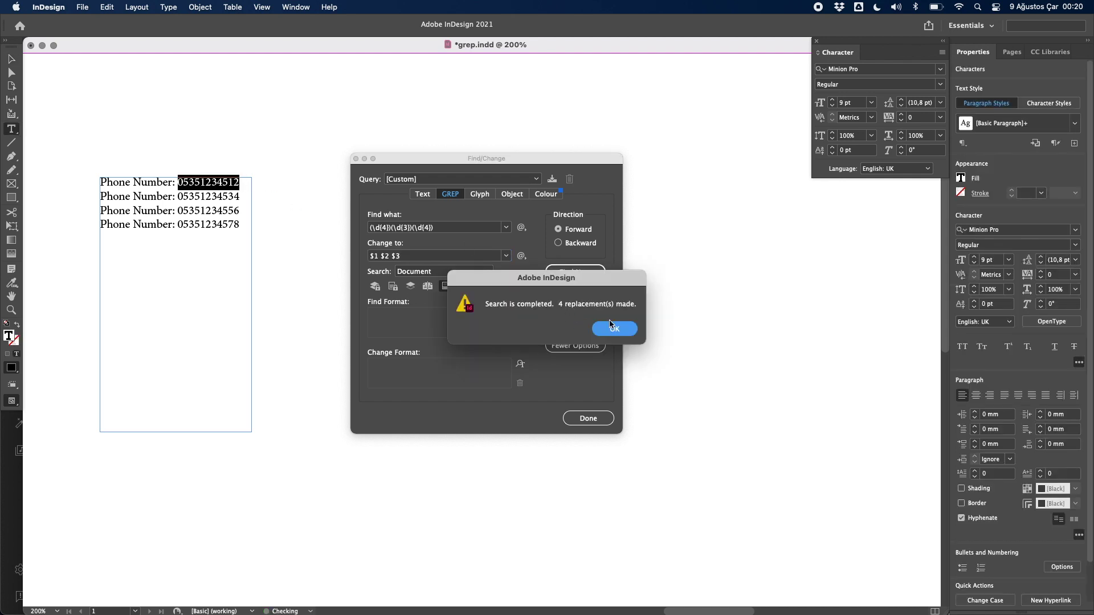
click(614, 330)
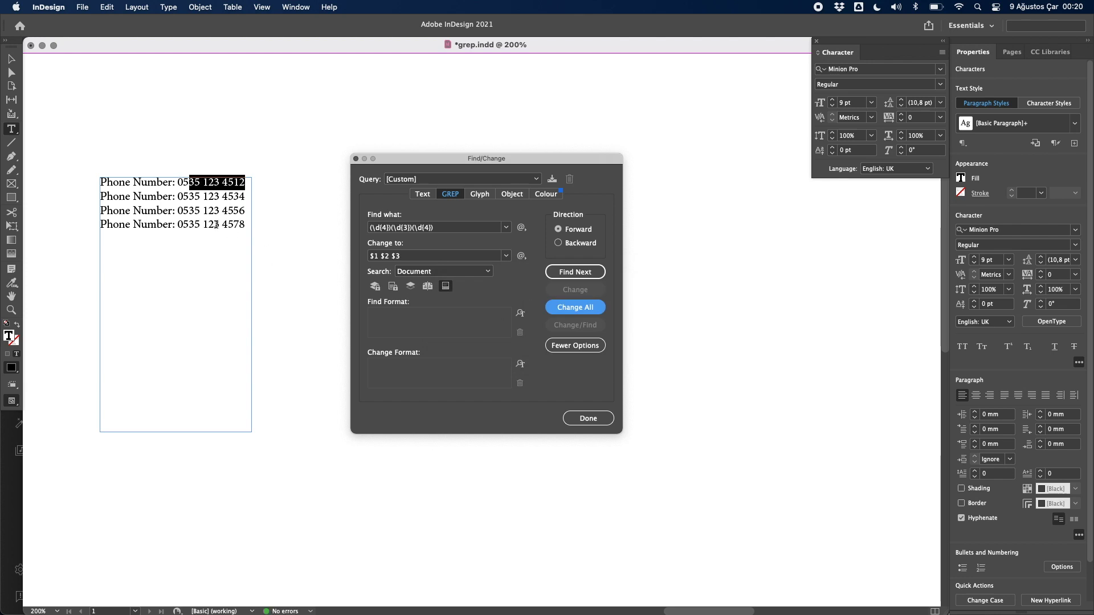
click(198, 199)
double_click(188, 196)
double_click(212, 196)
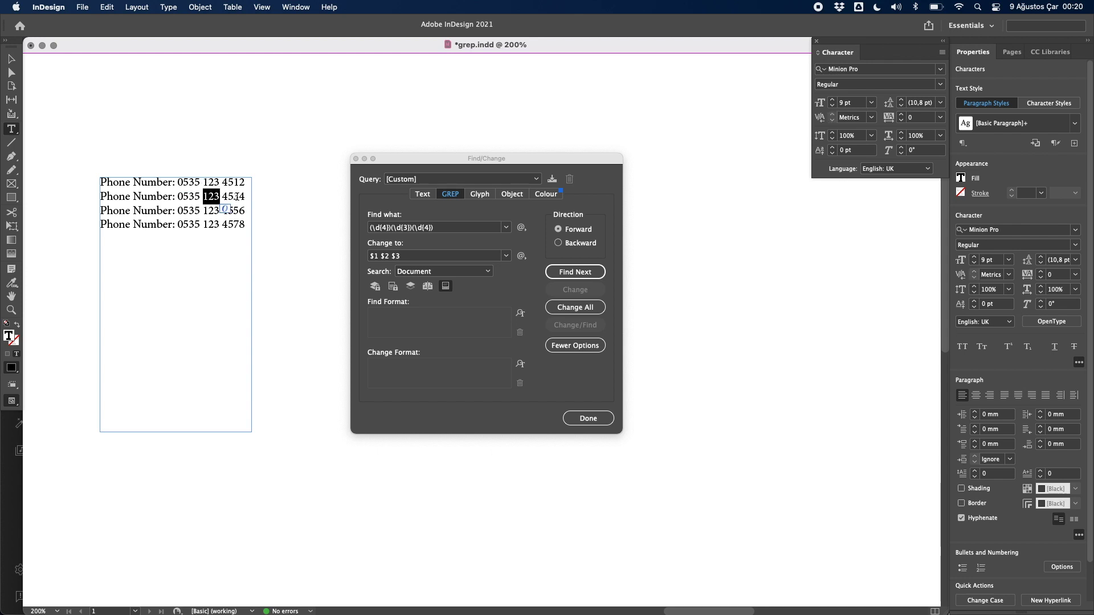
double_click(239, 196)
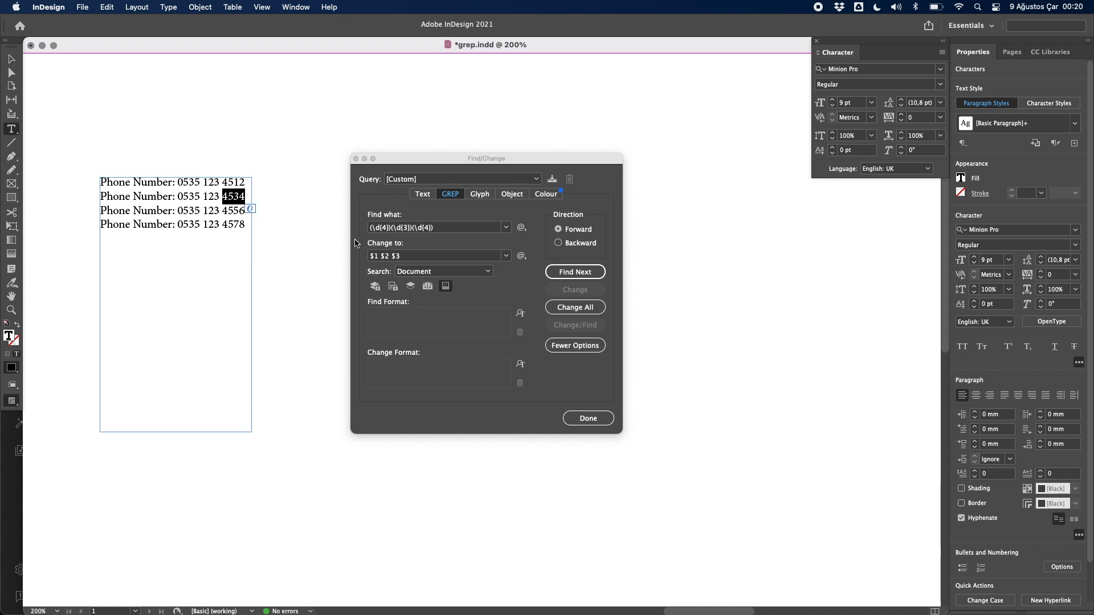
click(520, 227)
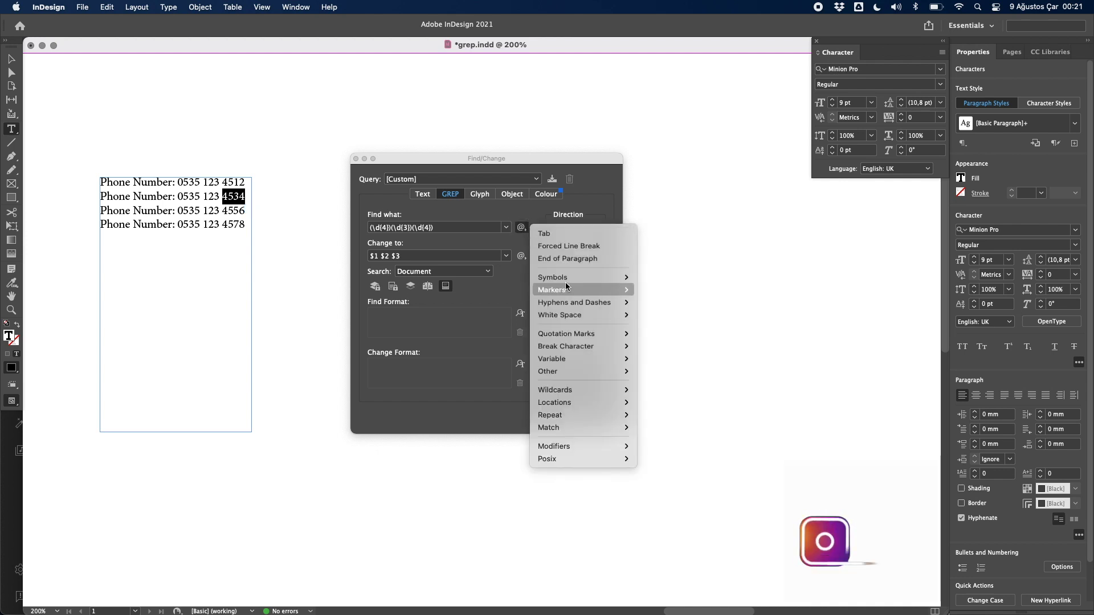